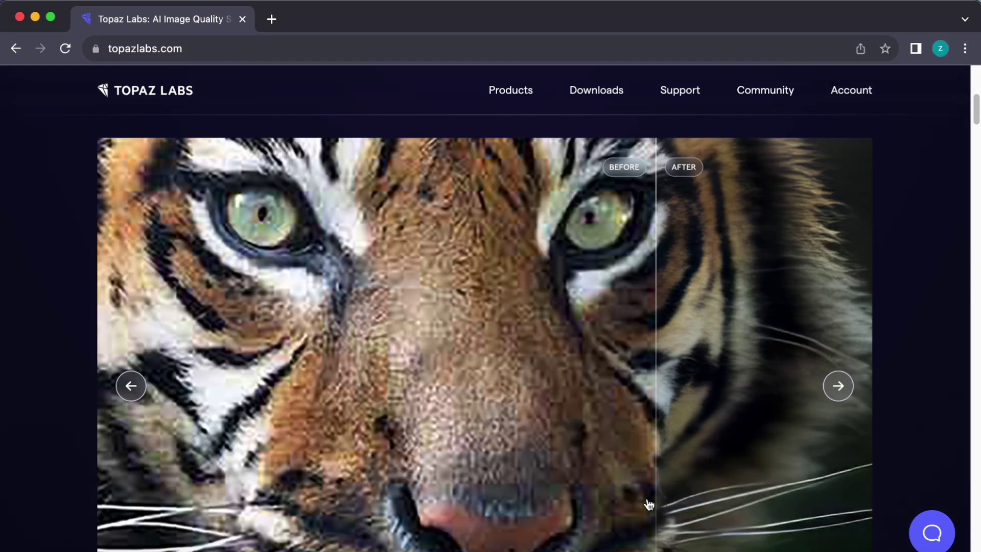
Drag the tiger before/after slider to reveal the enhanced tiger, then scroll down the homepage.
drag(648, 505, 329, 350)
scroll(328, 351, up, 3)
scroll(328, 351, down, 9)
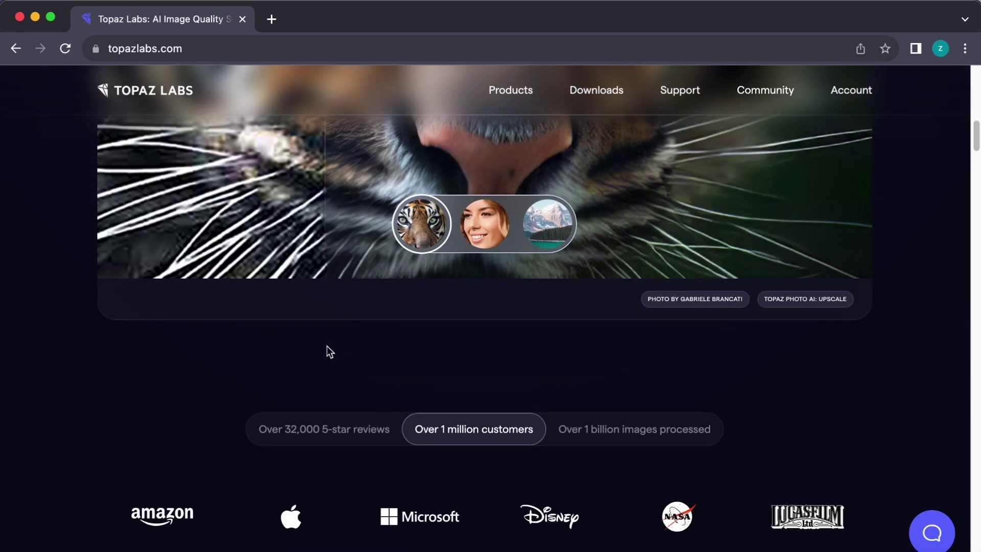
scroll(328, 351, down, 9)
scroll(329, 351, down, 3)
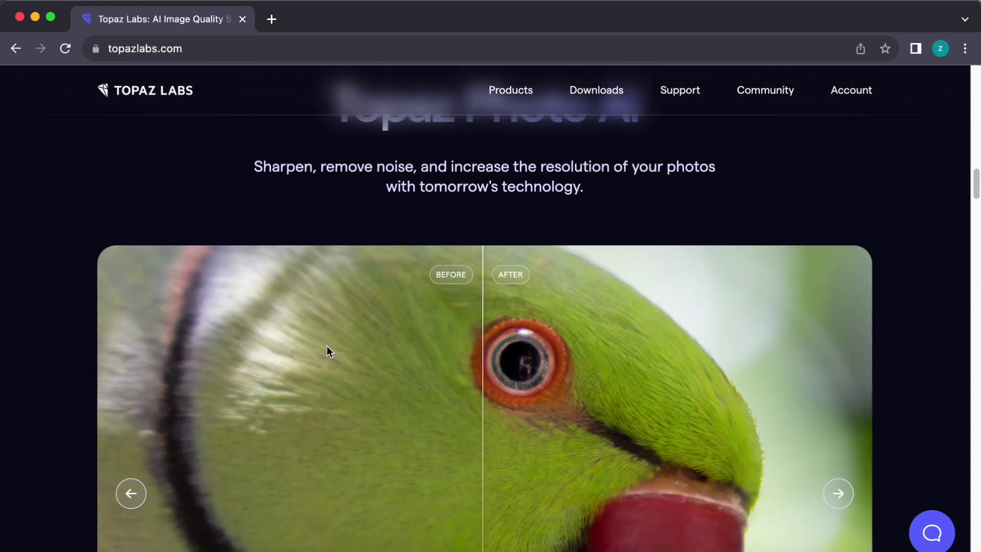
scroll(328, 351, down, 3)
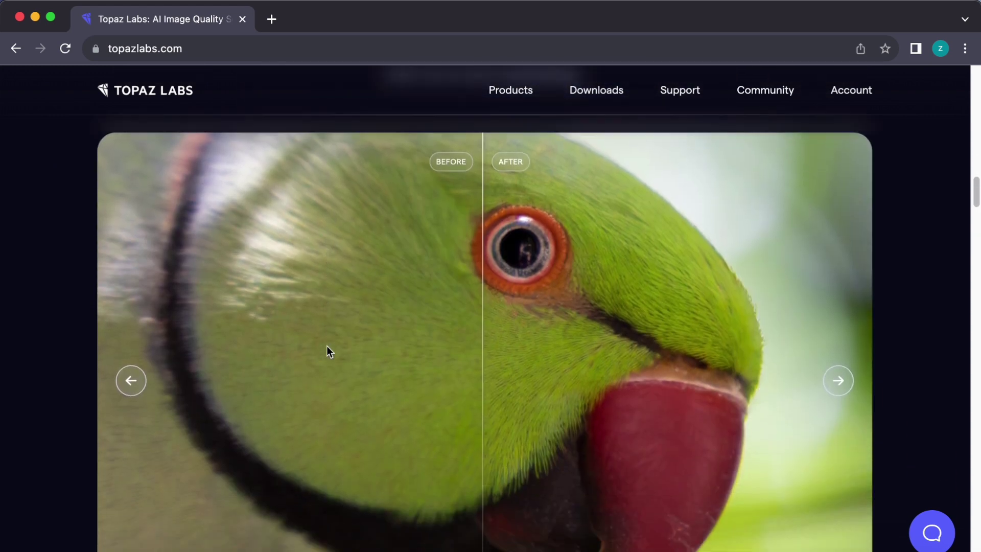
Sweep the parrot comparison slider, then scroll down past the Topaz Video AI demos.
click(433, 353)
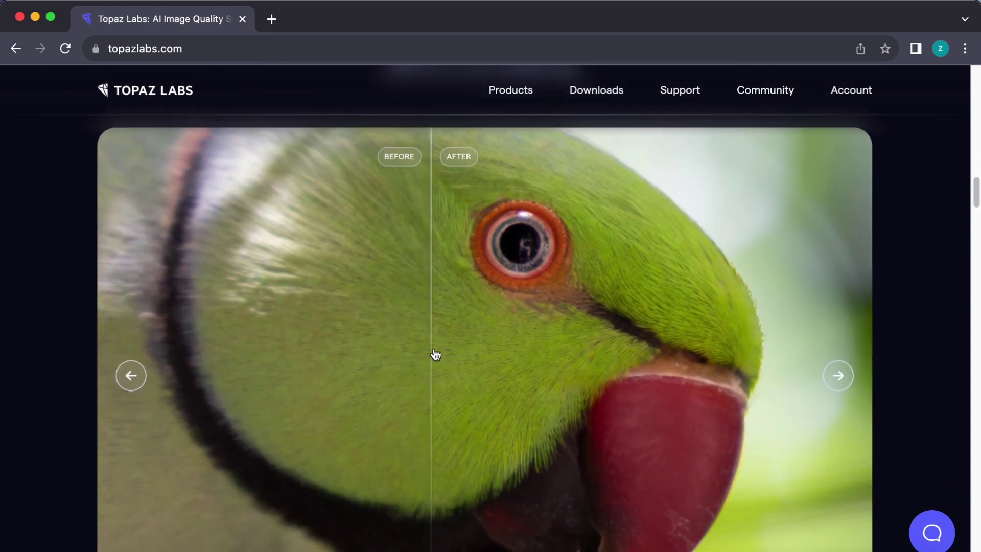
drag(436, 354, 822, 350)
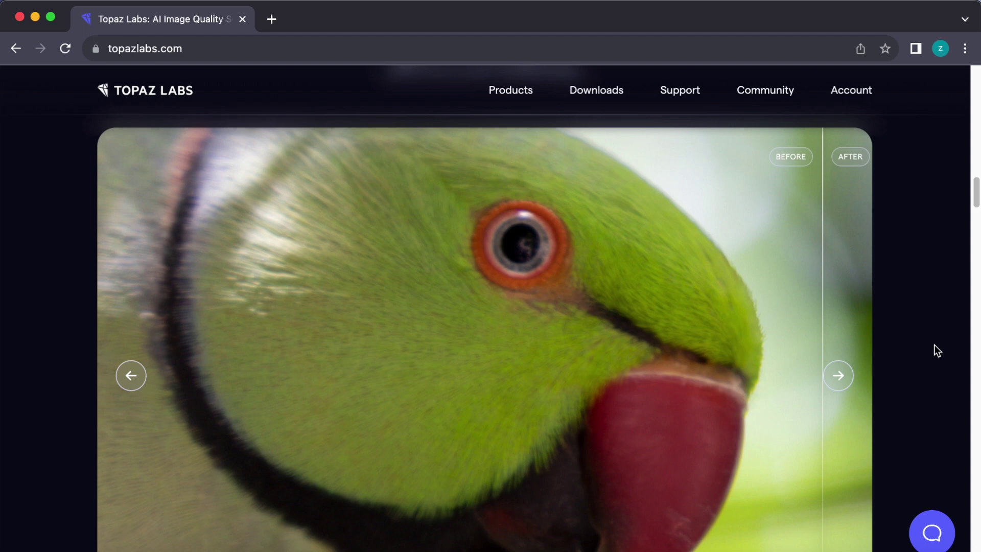
scroll(444, 356, down, 5)
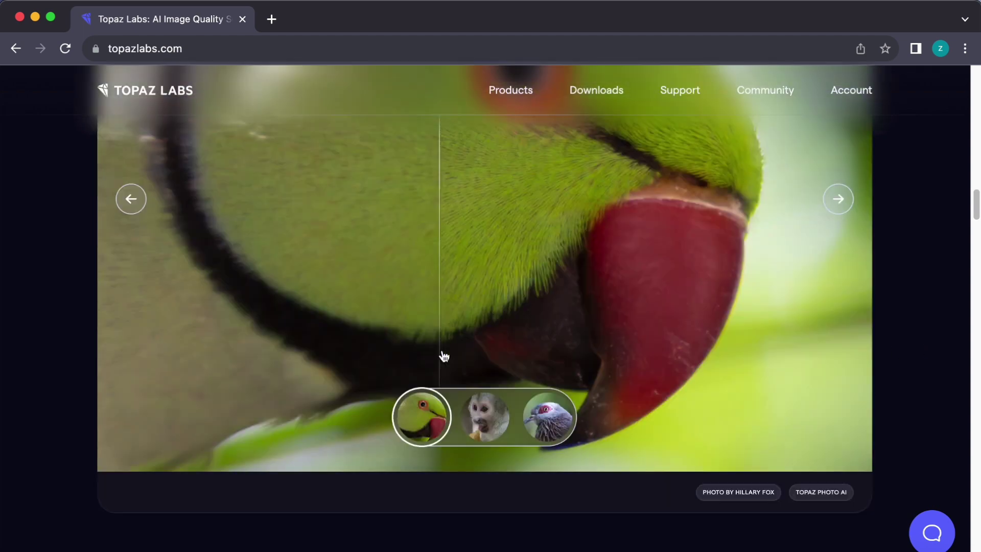
scroll(443, 356, down, 10)
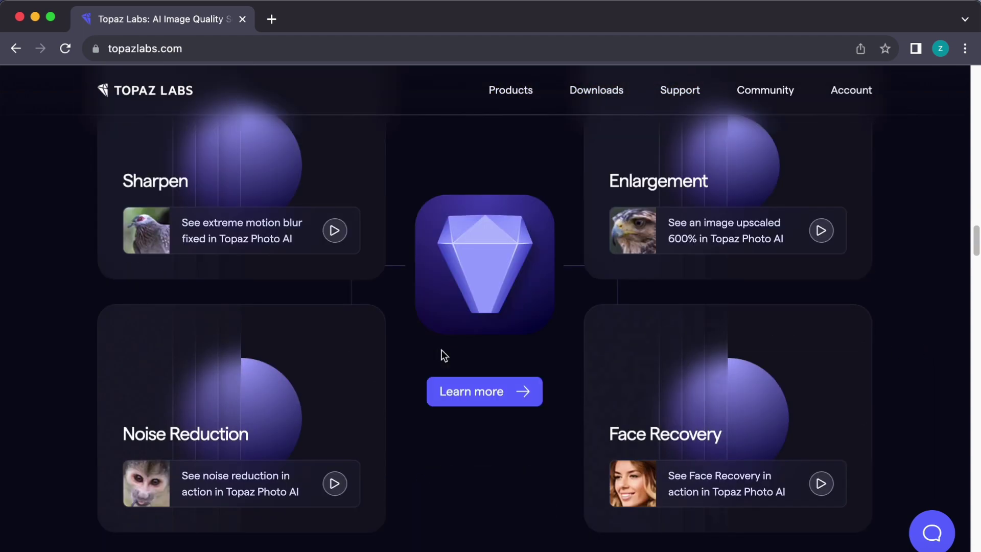
scroll(441, 351, down, 15)
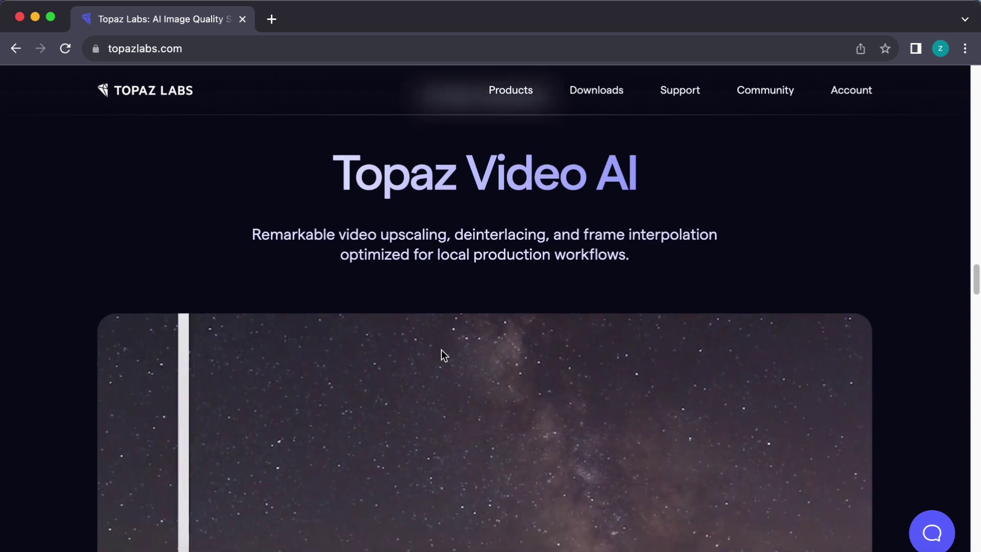
scroll(441, 350, up, 6)
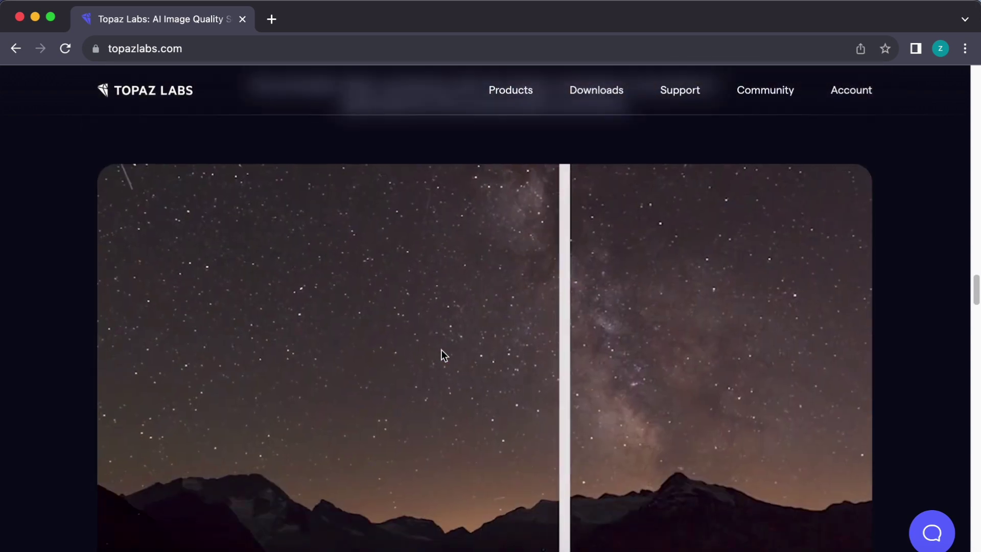
scroll(442, 350, down, 2)
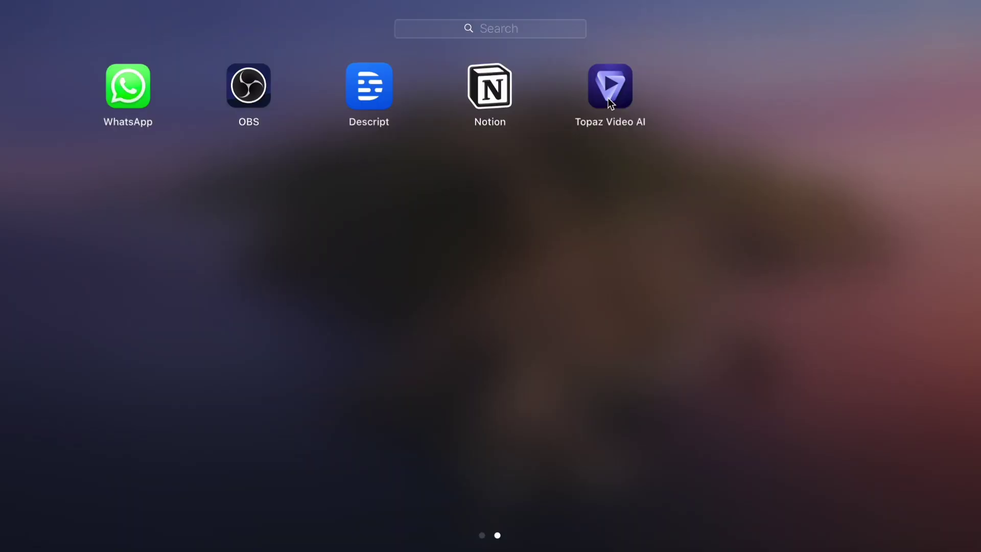
Launch Topaz Video AI from its Launchpad icon.
click(609, 97)
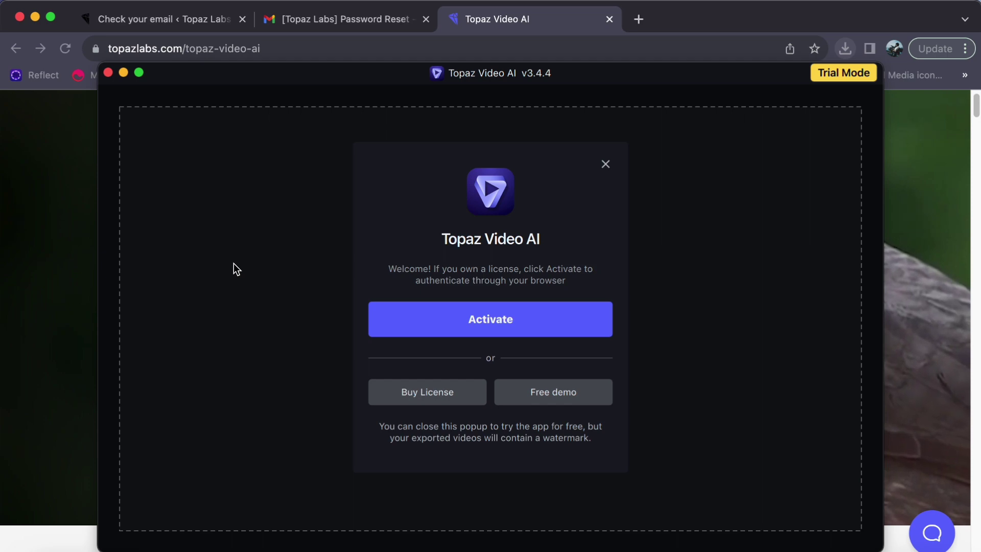
click(547, 395)
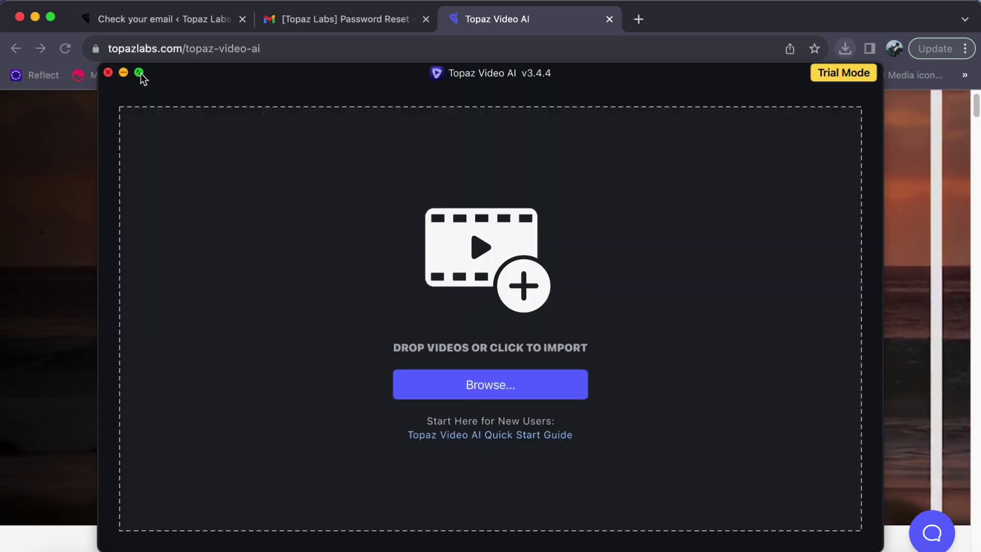
click(139, 74)
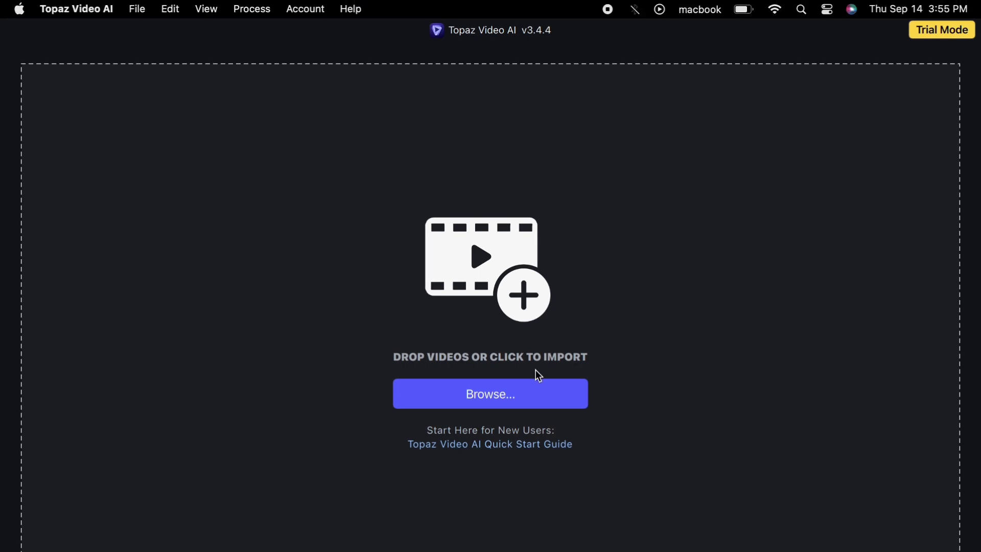
click(490, 395)
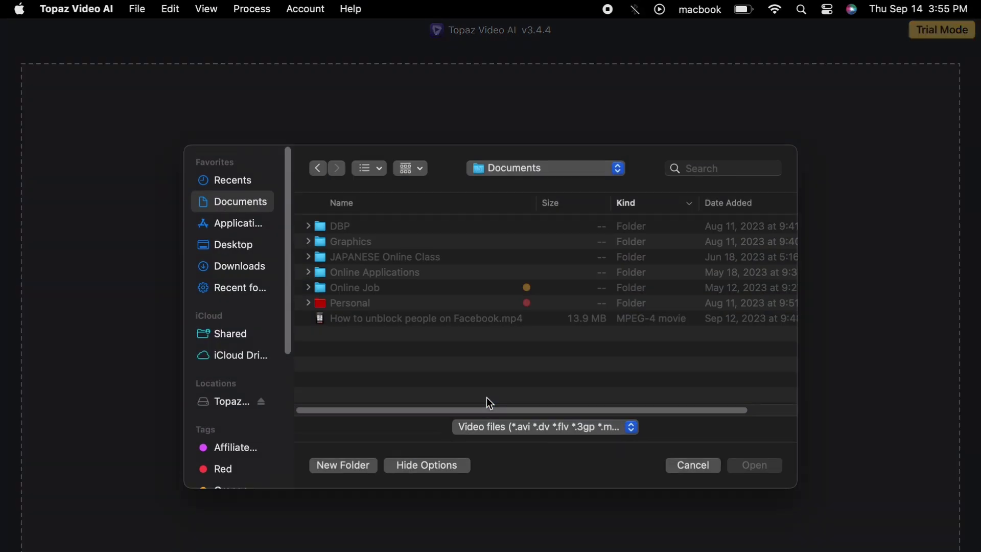
key(super+alt+l)
click(404, 347)
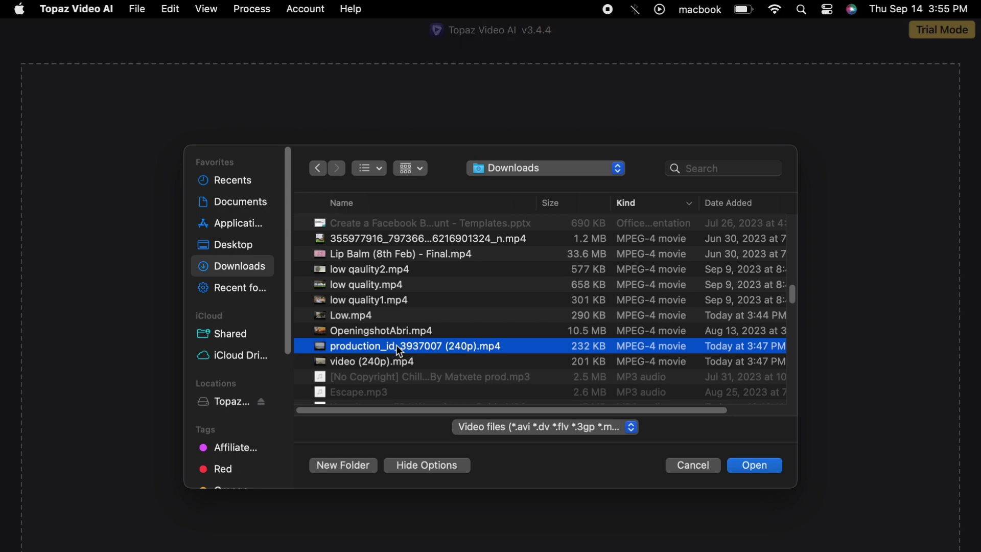
click(764, 467)
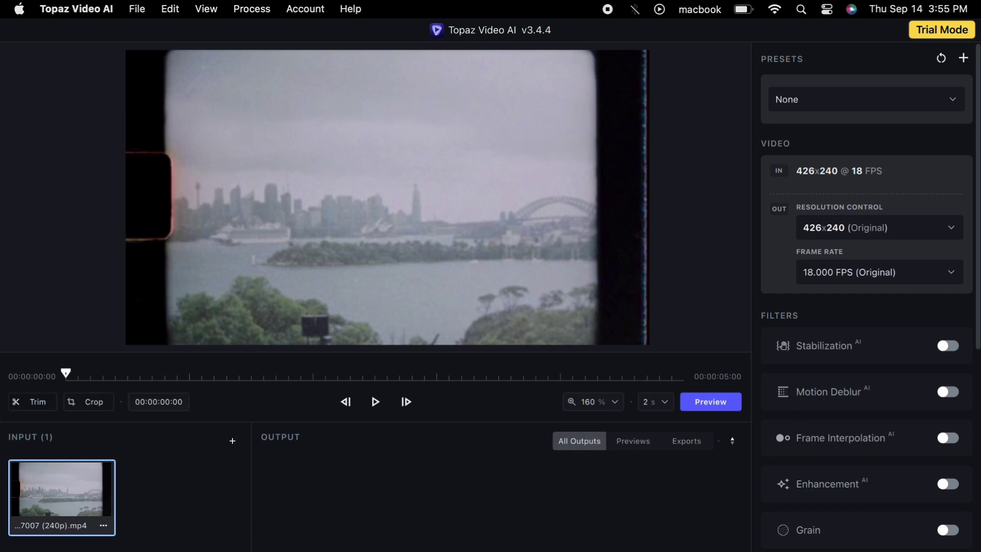
Enable the Enhancement filter with its Auto parameters.
scroll(874, 388, down, 8)
scroll(873, 388, up, 6)
scroll(873, 388, up, 3)
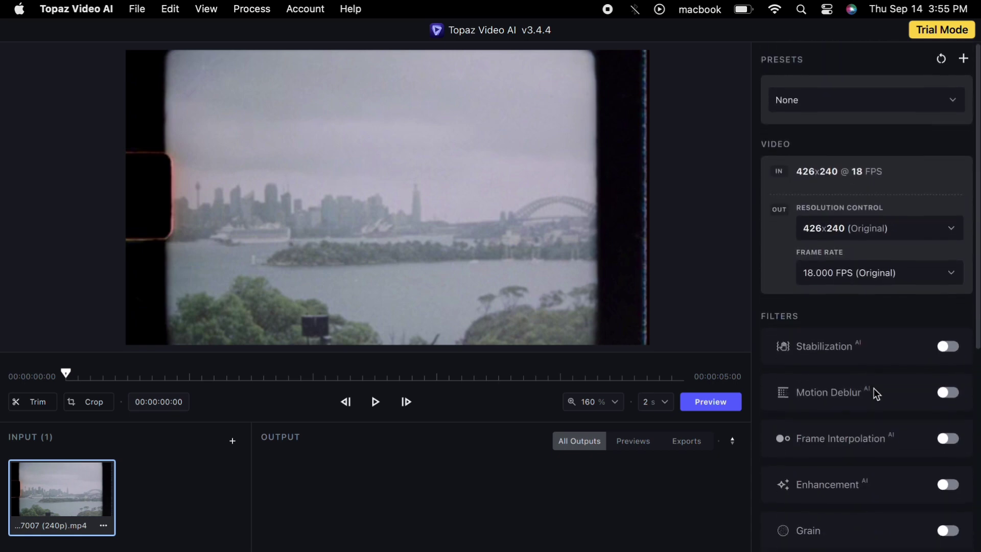
click(946, 485)
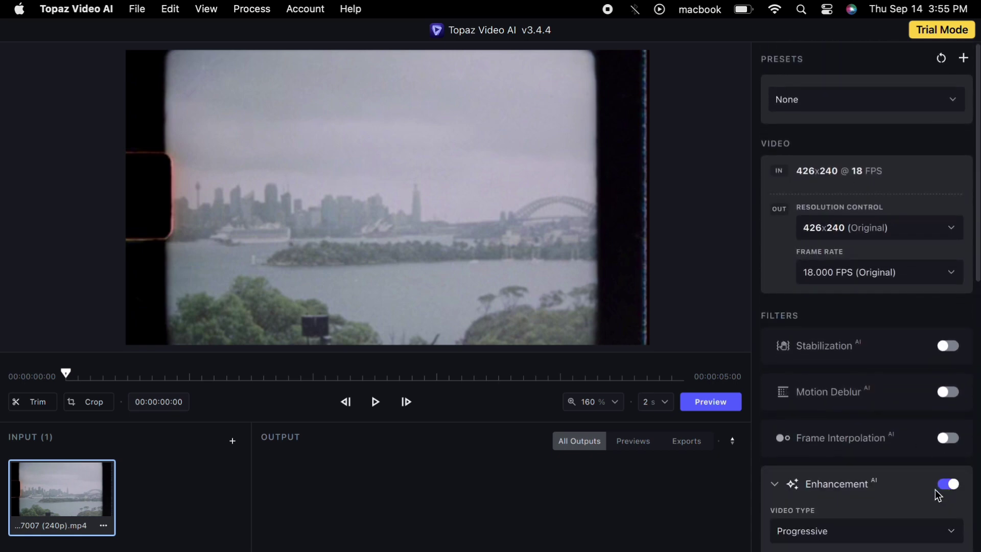
Dismiss the Preview tip and play the input harbour clip.
scroll(863, 517, down, 10)
scroll(864, 520, down, 2)
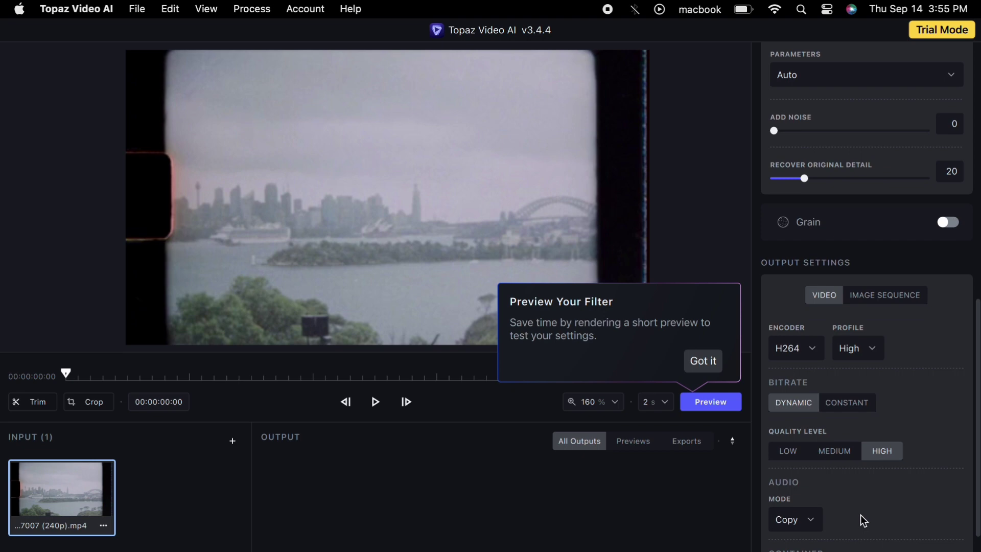
click(704, 362)
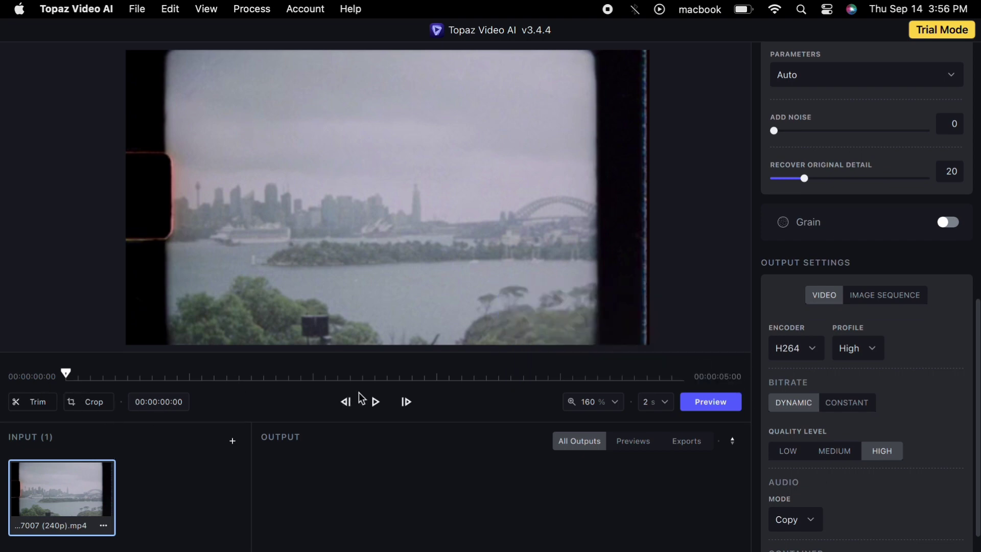
click(375, 404)
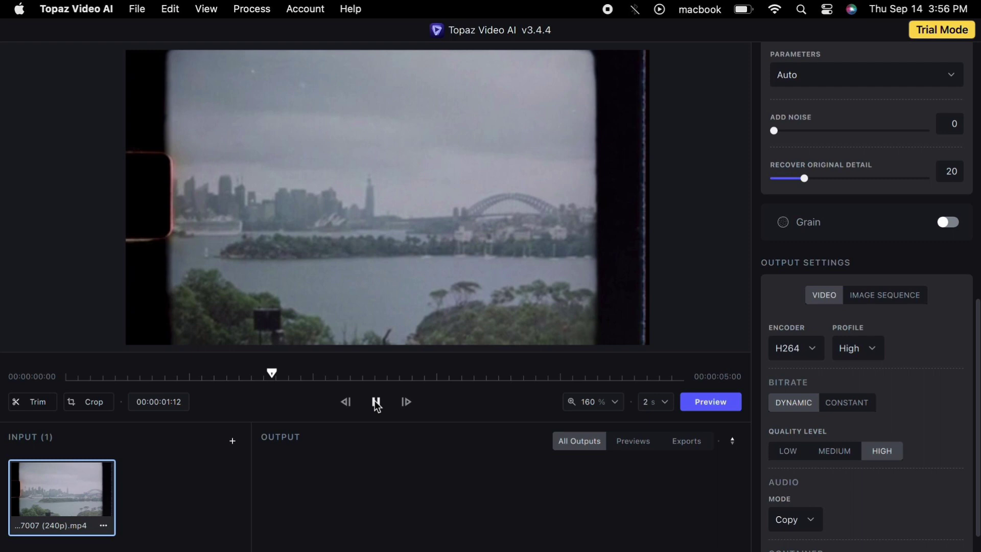
Render a 15-second Enhancement preview at 426x240 and play it beside the original.
click(375, 402)
click(712, 403)
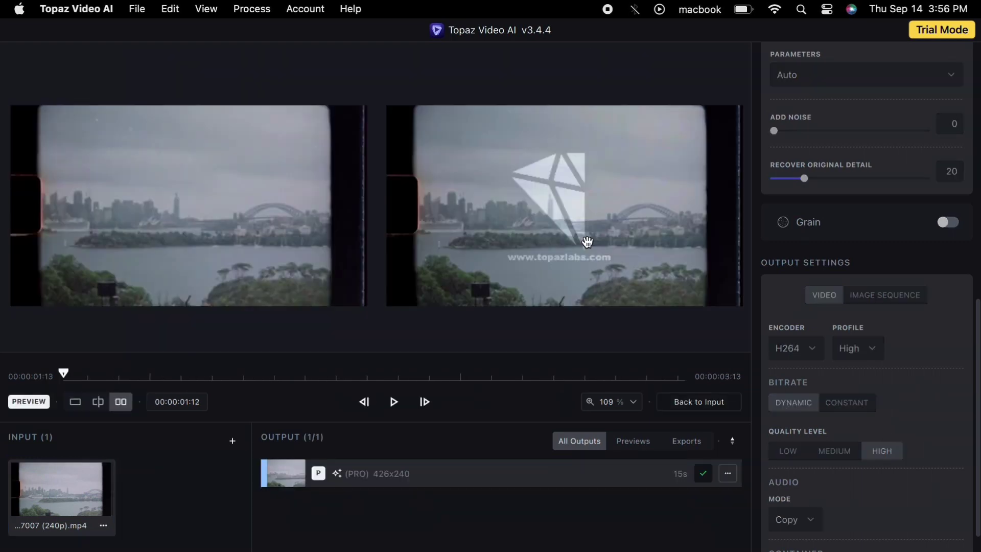
click(393, 402)
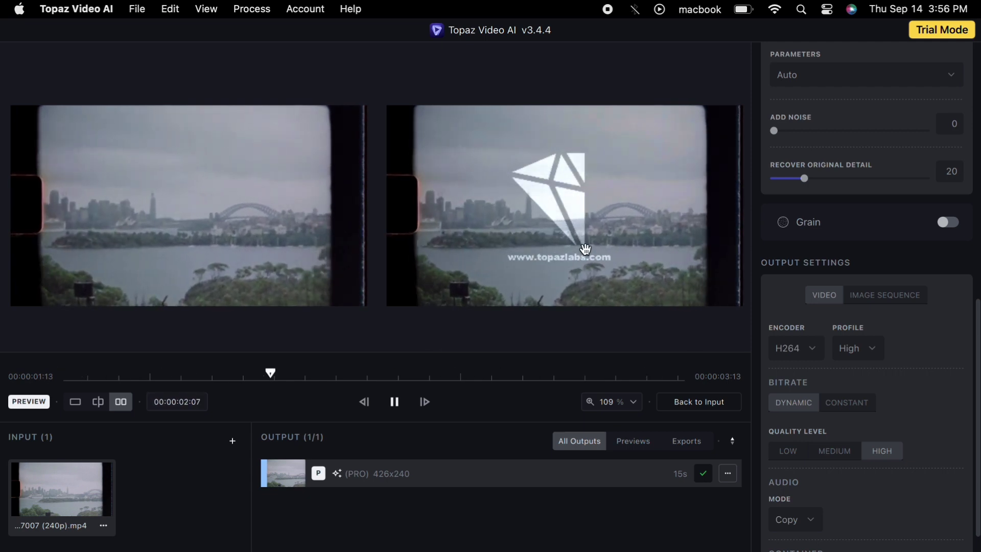
click(398, 402)
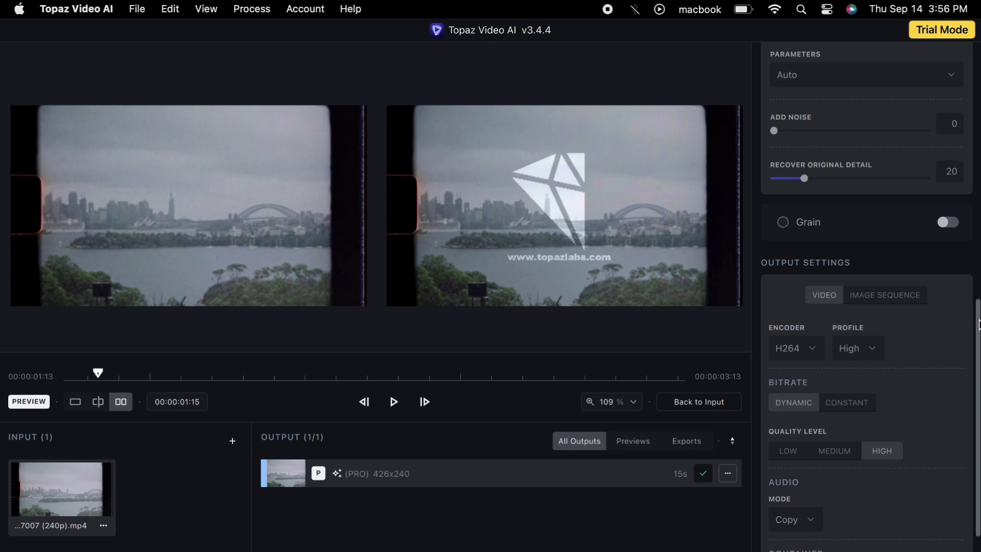
scroll(889, 231, up, 10)
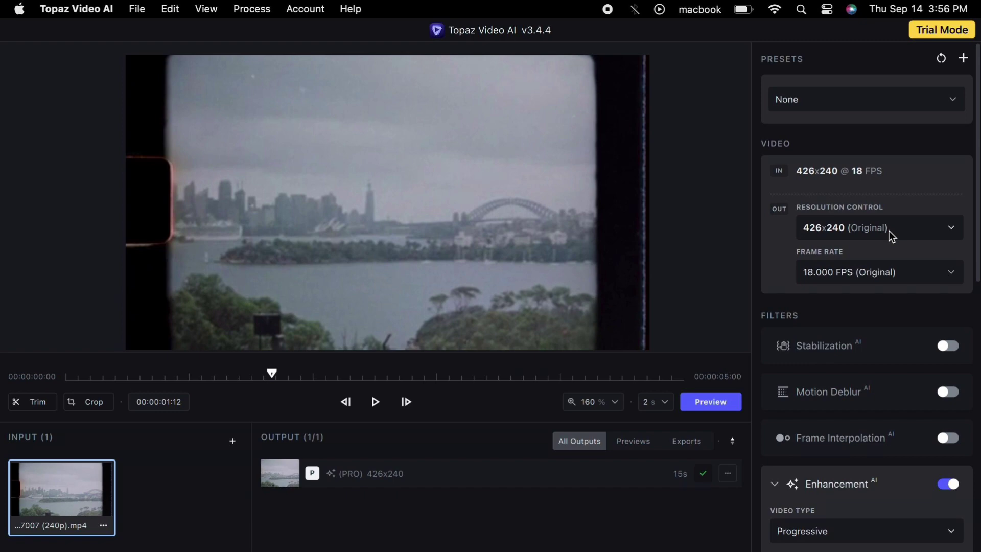
Set output resolution to 4x Upscale (1704x960), then render and play its side-by-side preview.
click(889, 231)
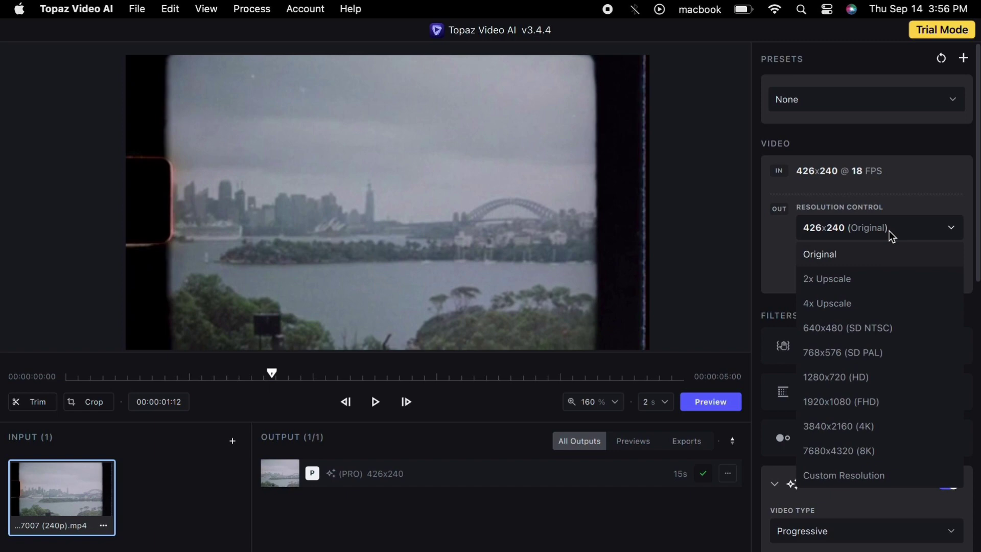
click(847, 304)
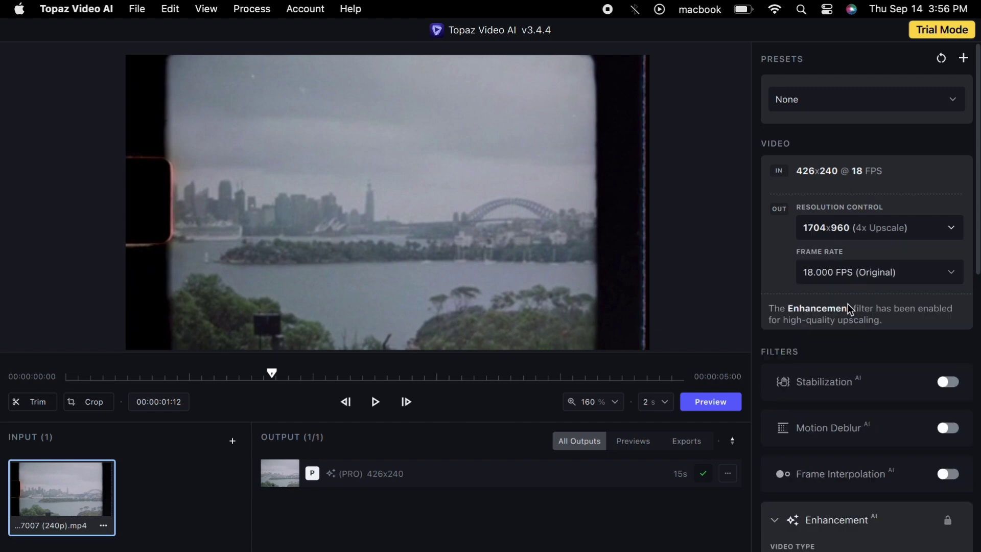
click(721, 405)
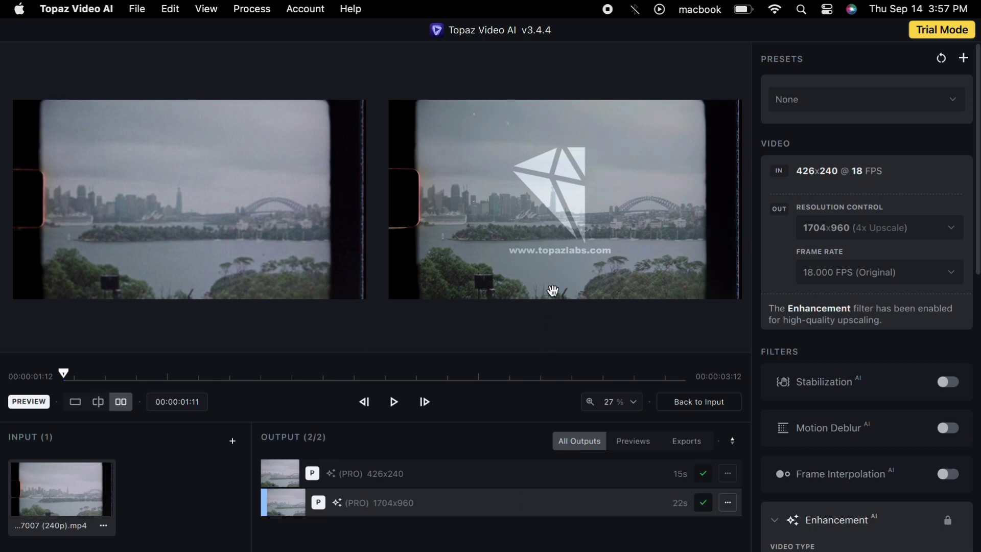
click(396, 405)
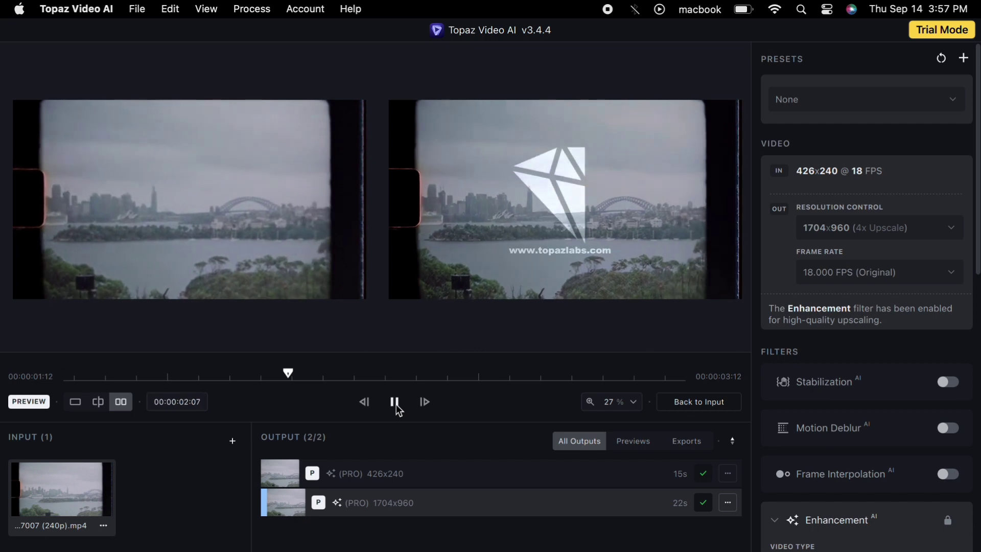
click(396, 403)
click(636, 401)
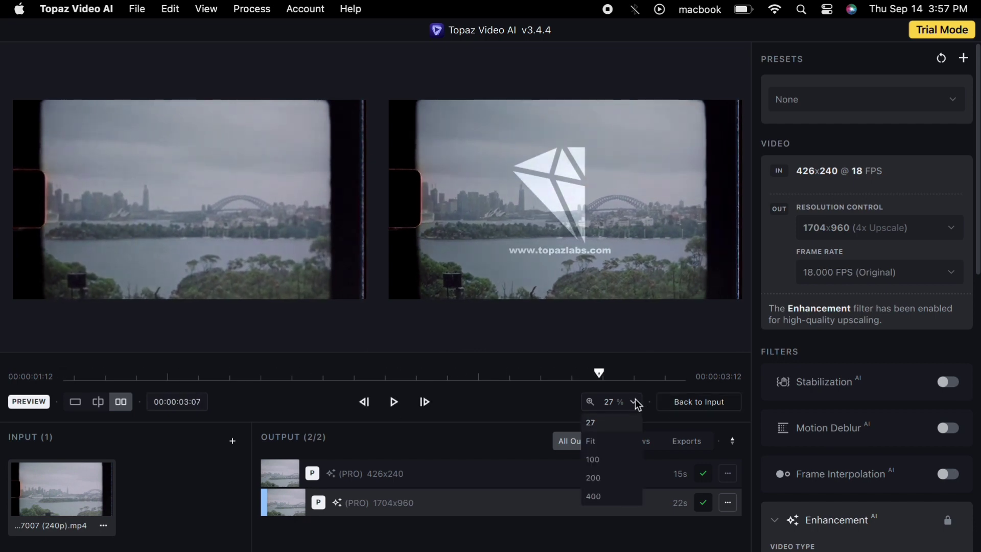
Zoom the side-by-side preview to 100%, pan onto the harbour bridge, and play it.
click(610, 477)
click(611, 401)
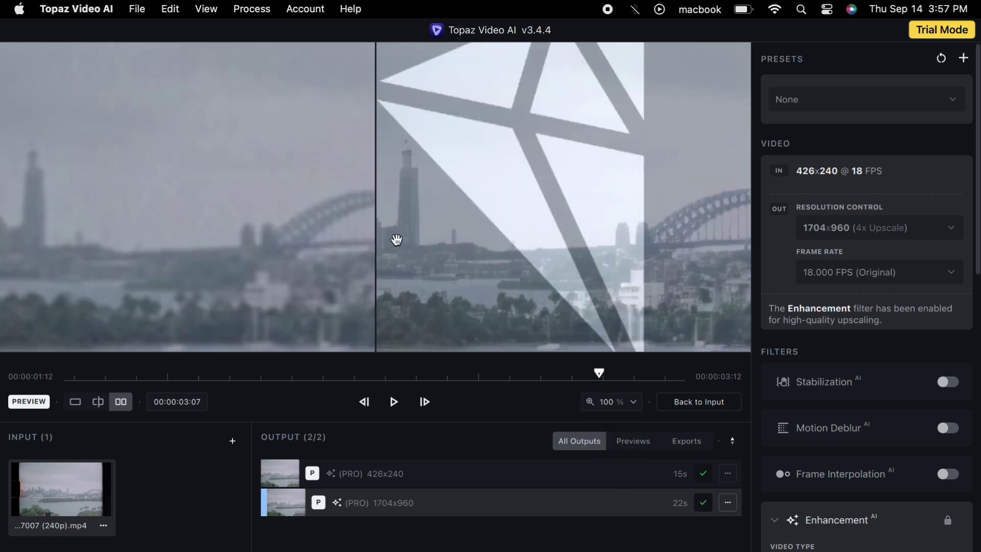
drag(528, 217, 571, 247)
click(394, 402)
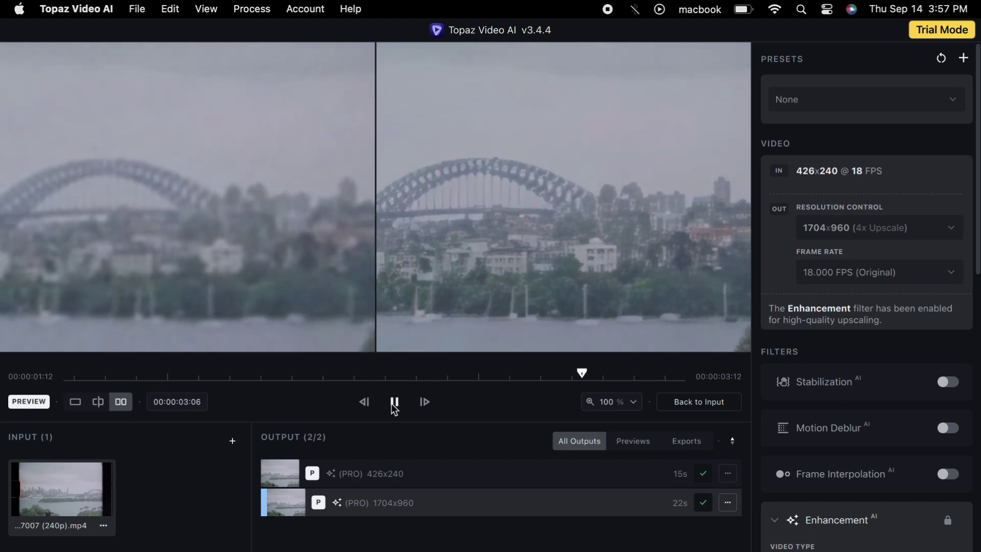
Pause the 100% side-by-side preview at 00:00:03:06.
click(394, 403)
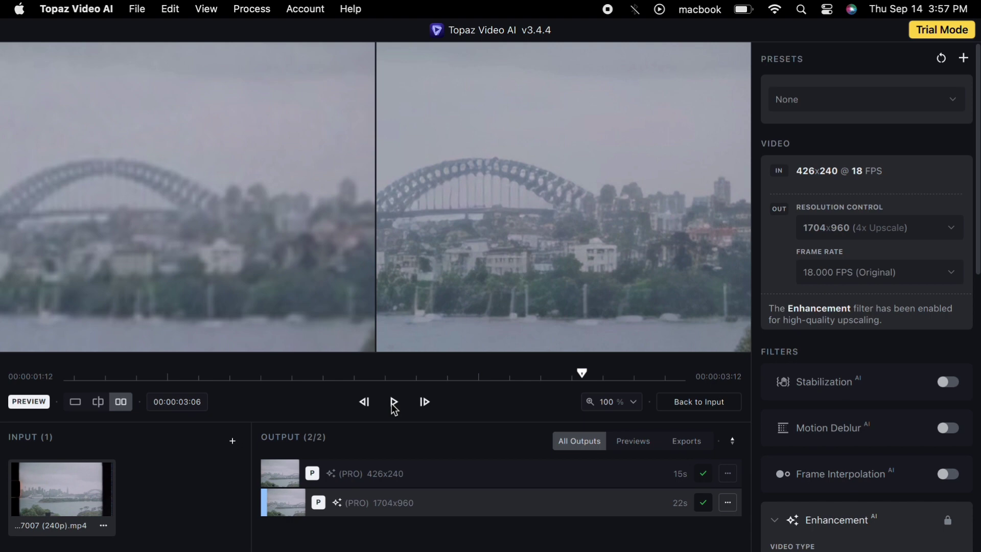